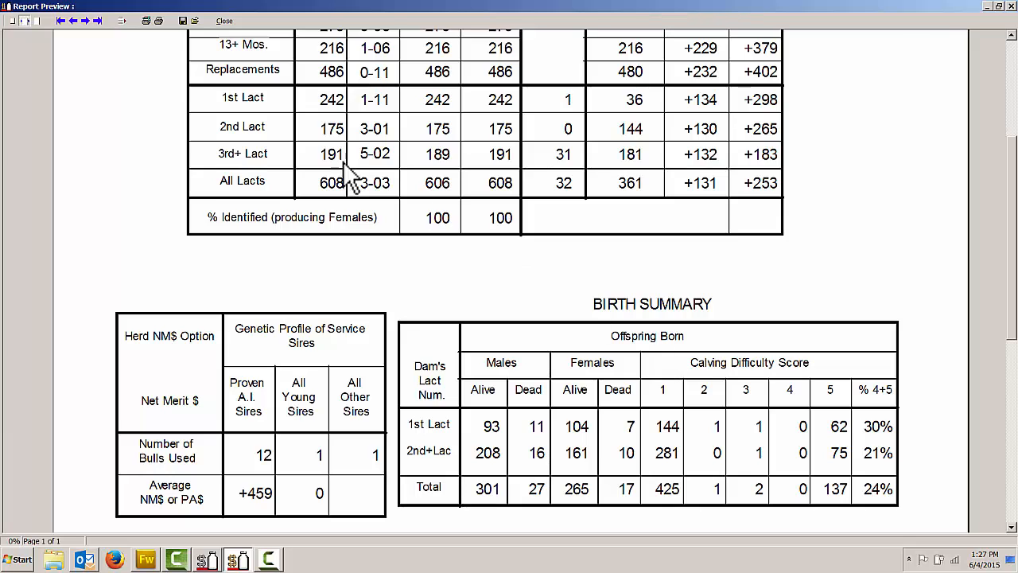
# - Preview the Identity and Genetics herd summary (report 804) for test date 03/04/2014 and close it after reviewing
pyautogui.click(224, 21)
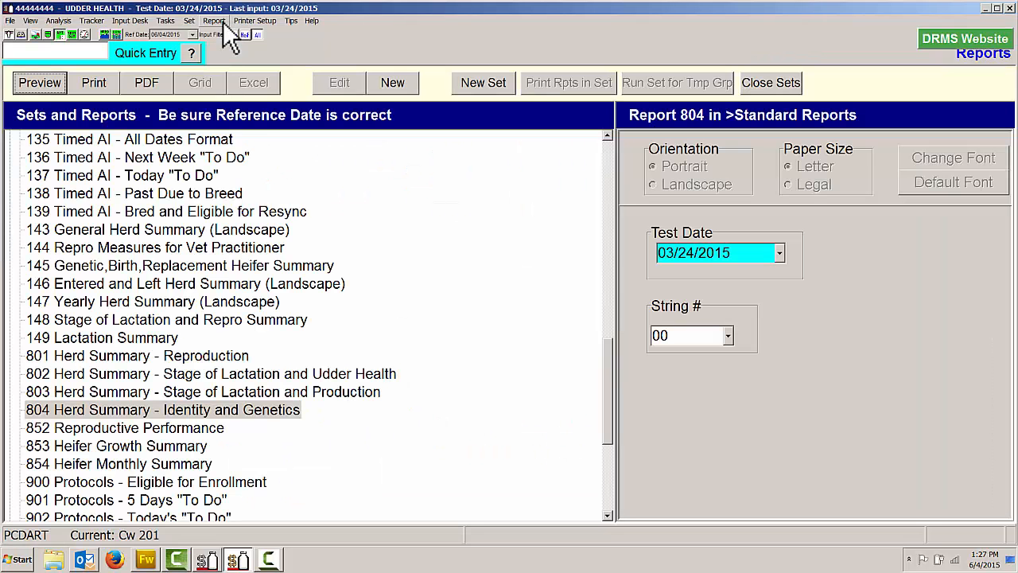
pyautogui.click(778, 252)
pyautogui.moveTo(781, 275); pyautogui.dragTo(781, 308)
pyautogui.click(751, 323)
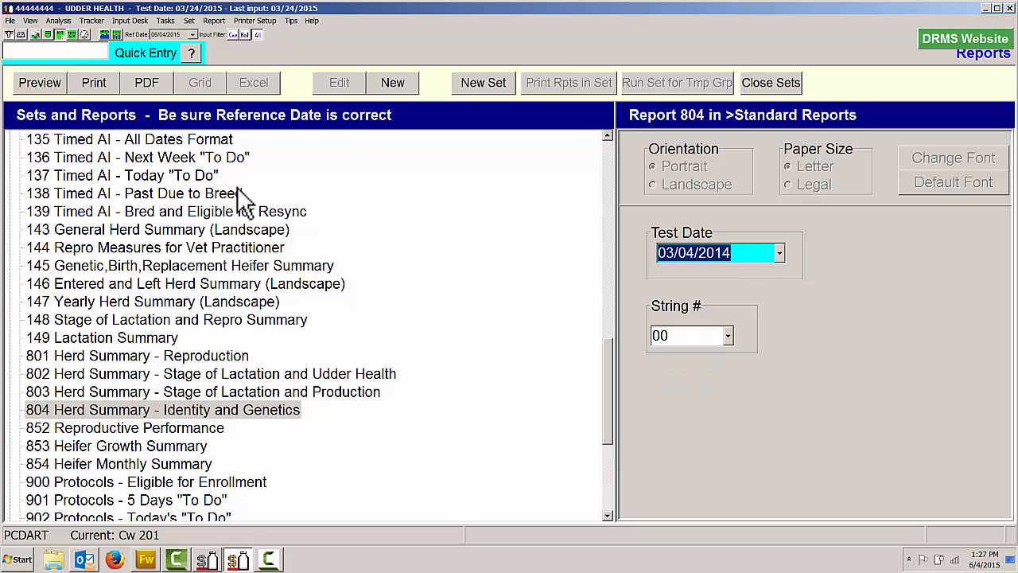
pyautogui.click(52, 87)
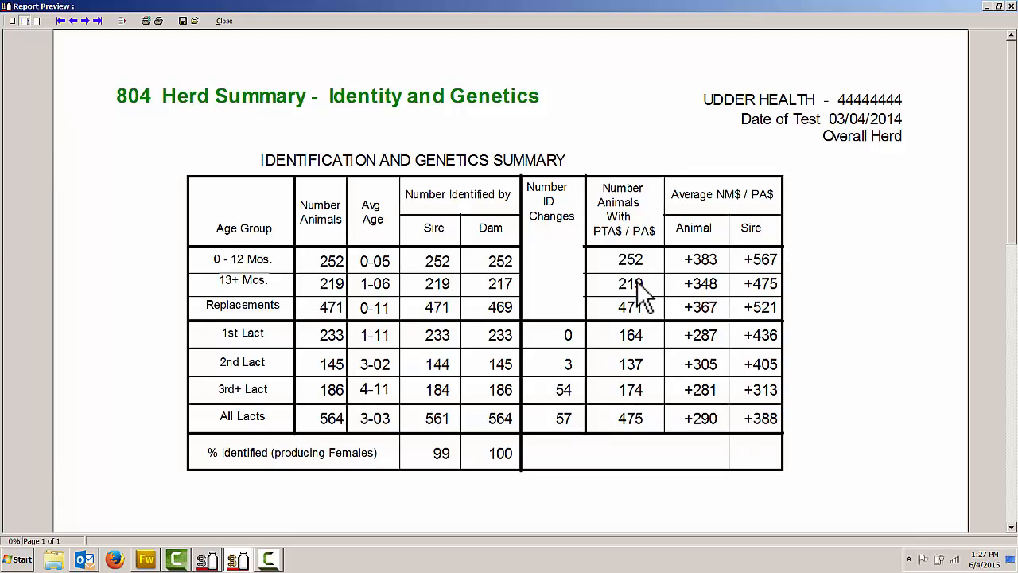
pyautogui.click(222, 22)
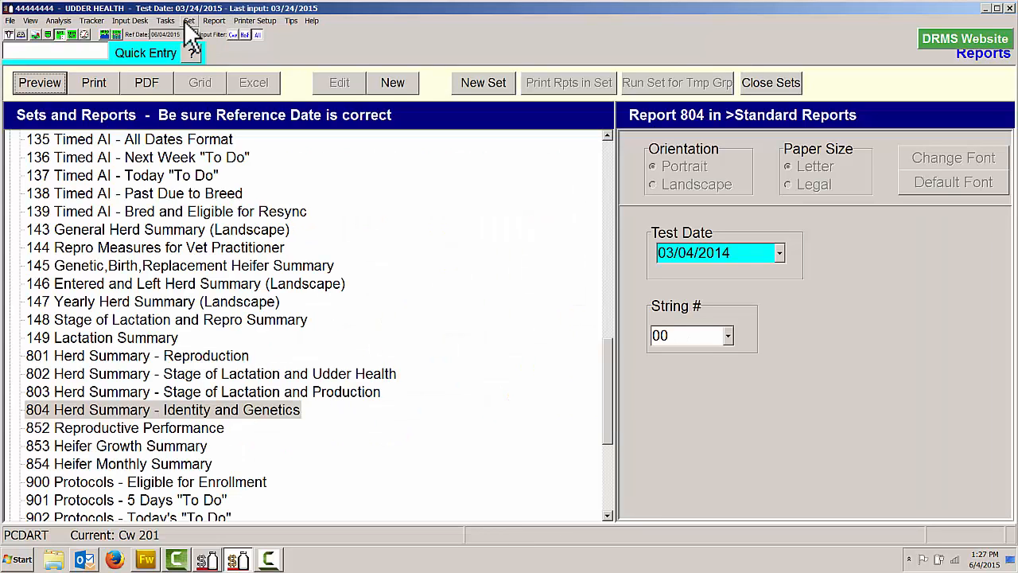
# - Preview report 801, Herd Summary - Reproduction, for test date 03/24/2015, examine its reproduction tables, and close it
pyautogui.click(140, 358)
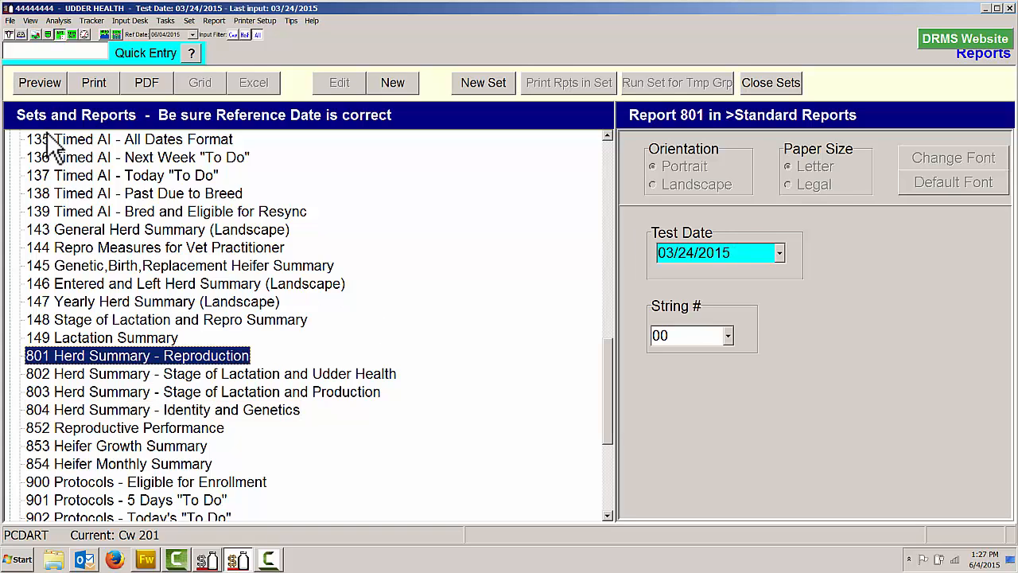
pyautogui.click(35, 81)
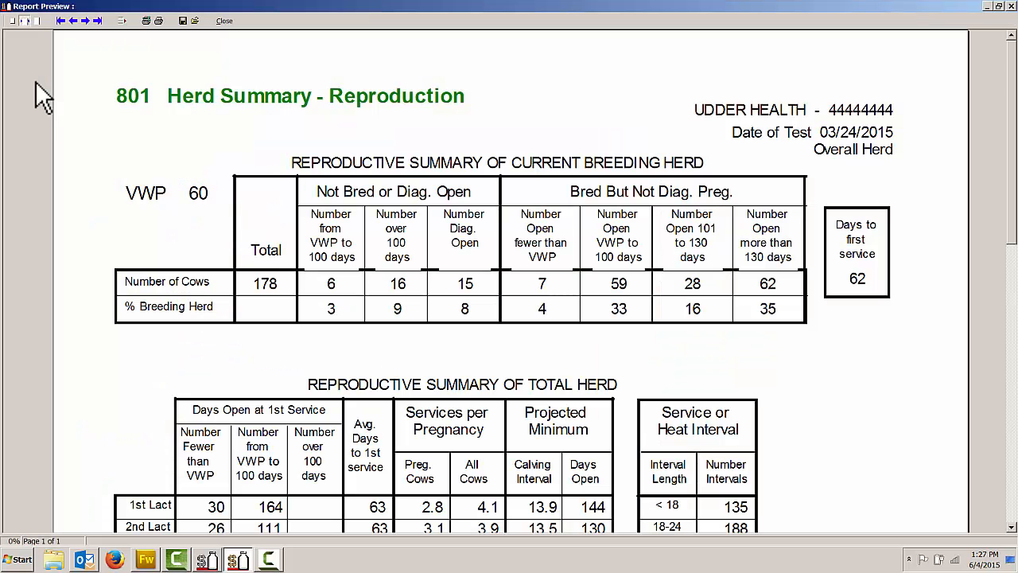
pyautogui.click(119, 163)
pyautogui.scroll(-5, 123, 163)
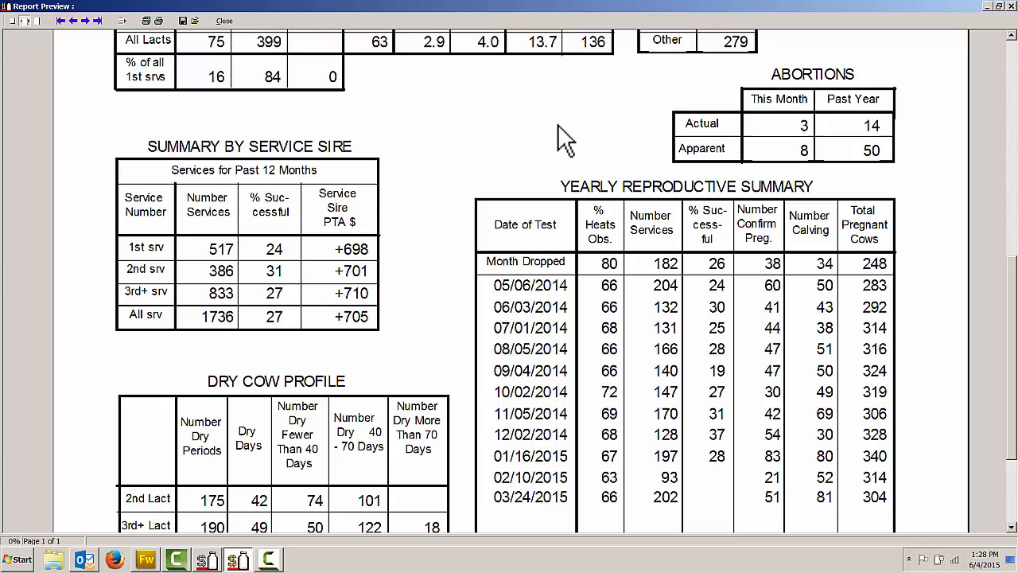
pyautogui.click(224, 21)
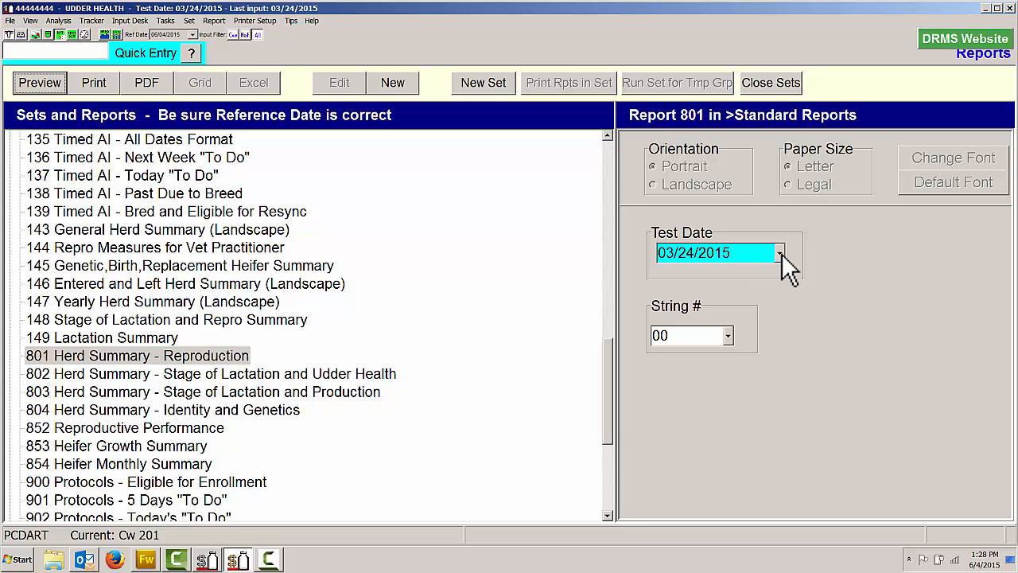
# - Preview the Reproduction herd summary for test date 03/04/2014, examine its tables for comparison, and close it
pyautogui.click(779, 253)
pyautogui.click(779, 328)
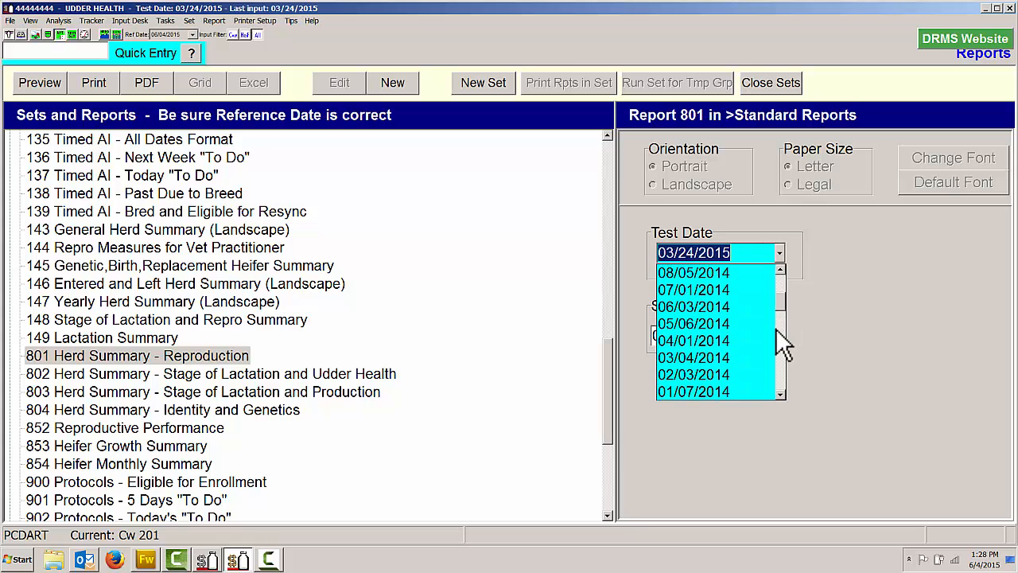
pyautogui.click(722, 357)
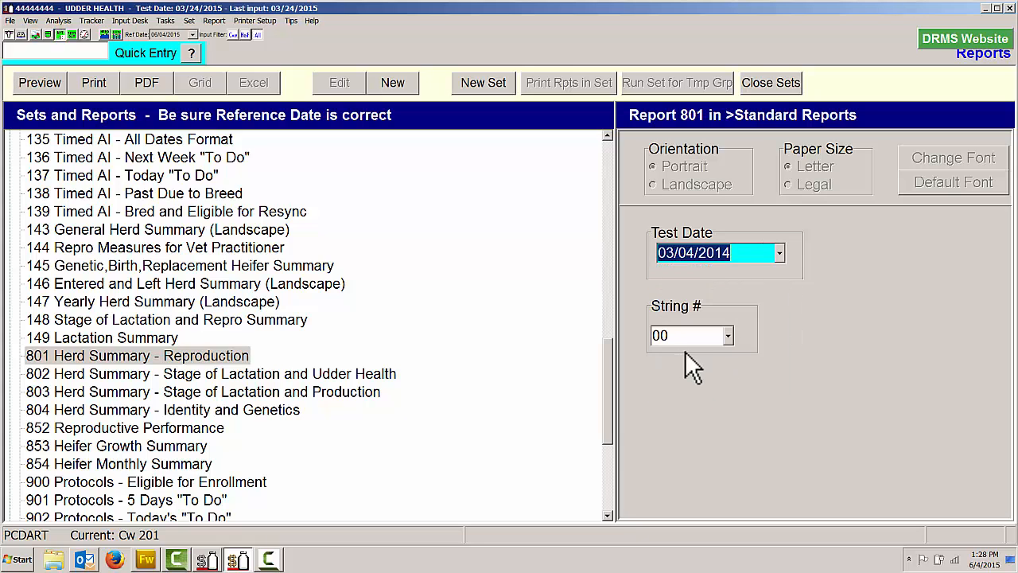
pyautogui.click(56, 82)
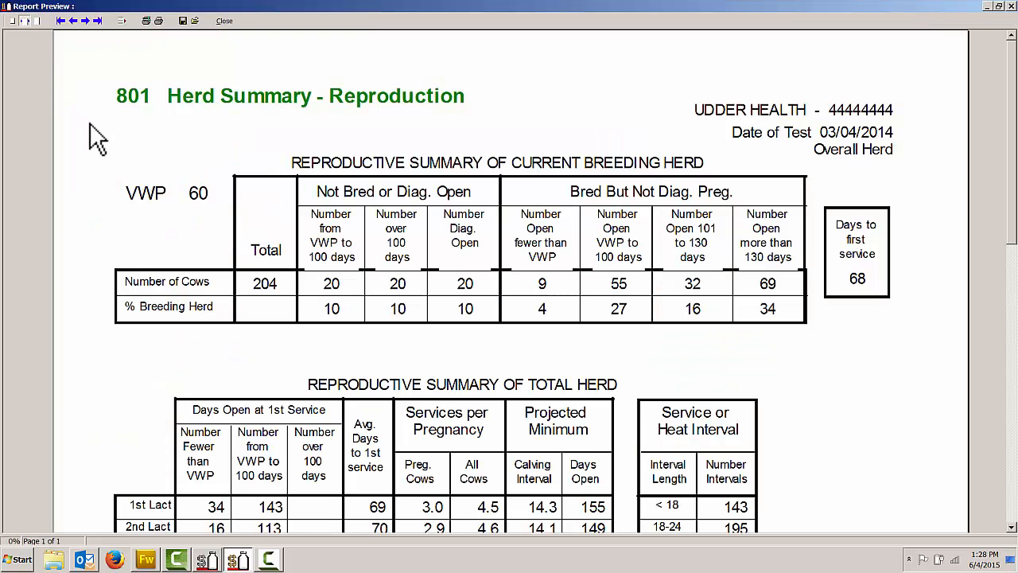
pyautogui.scroll(-5, 102, 186)
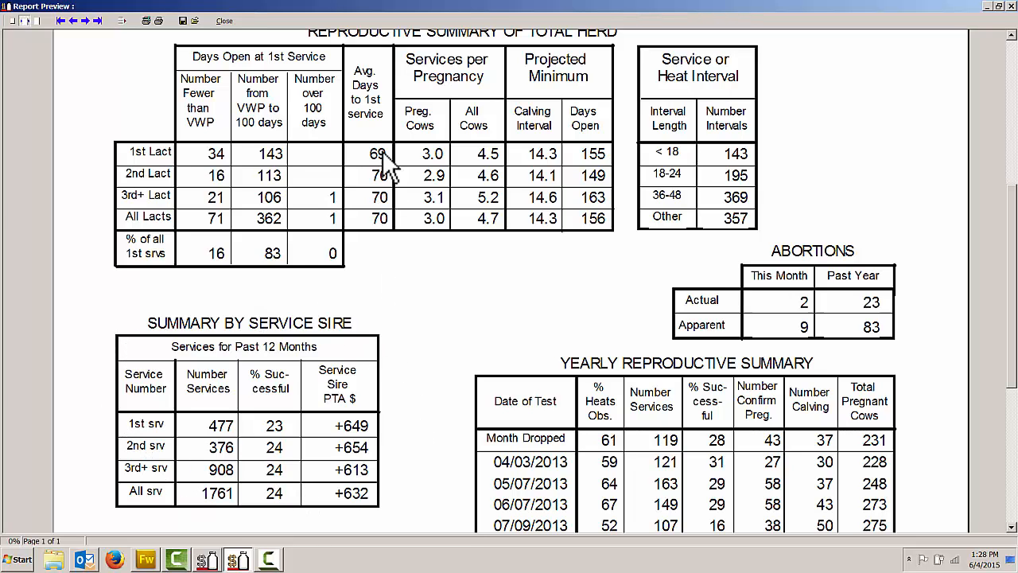
pyautogui.click(223, 22)
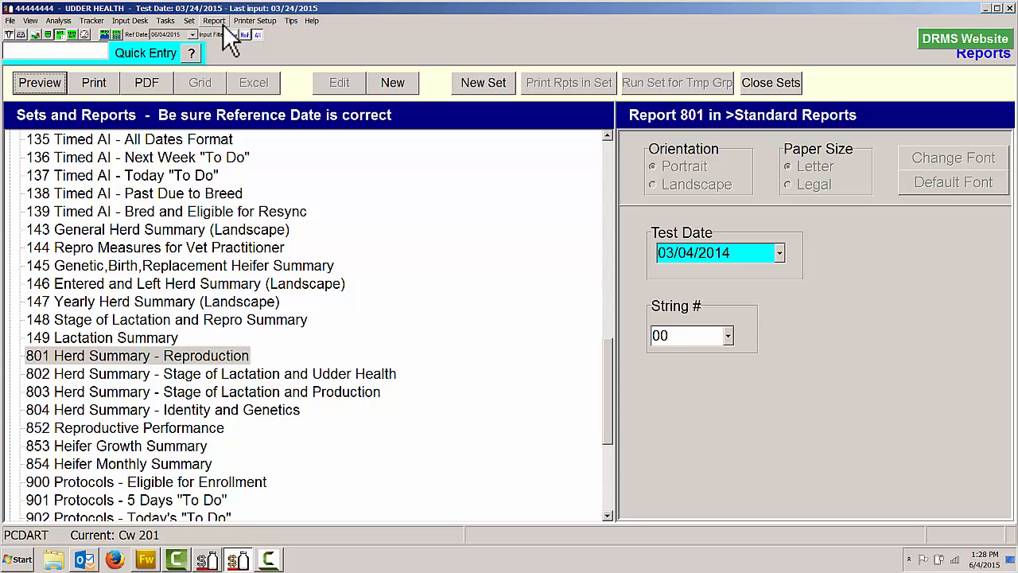
# - View the predefined genetics graph PTA$, Cows by Lact, and close the graph and the predefined plots
pyautogui.click(104, 35)
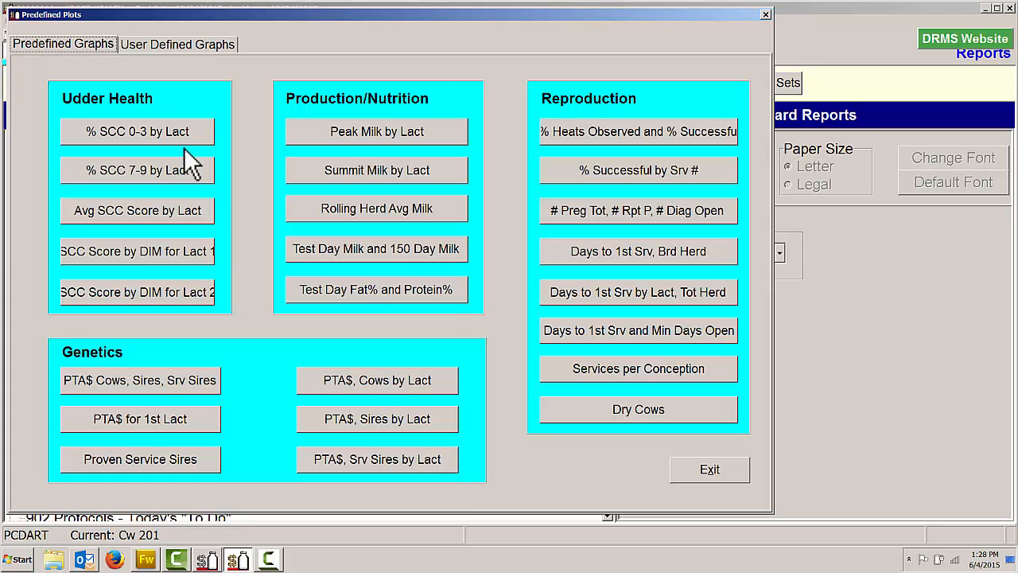
pyautogui.click(378, 380)
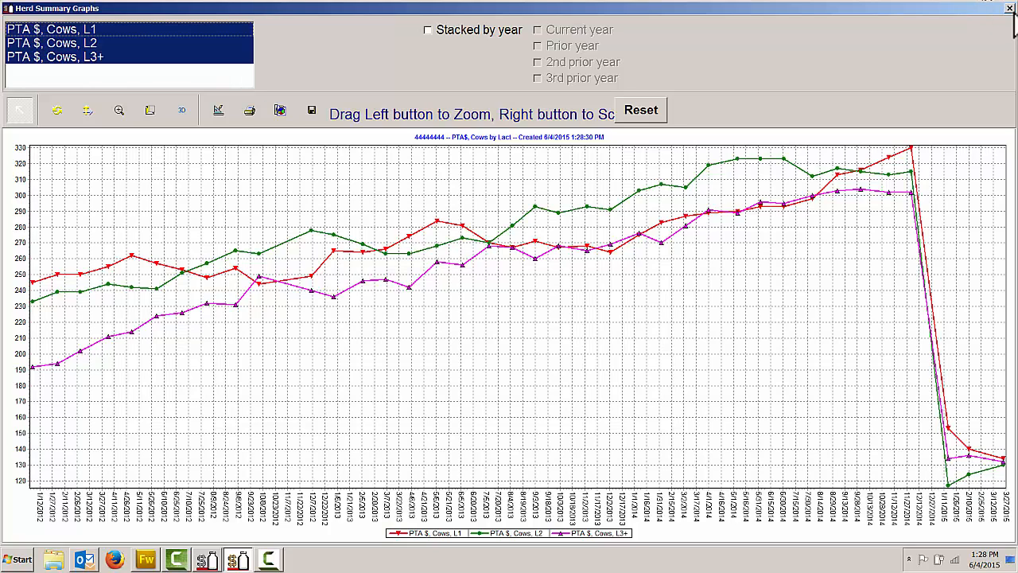
pyautogui.click(1008, 8)
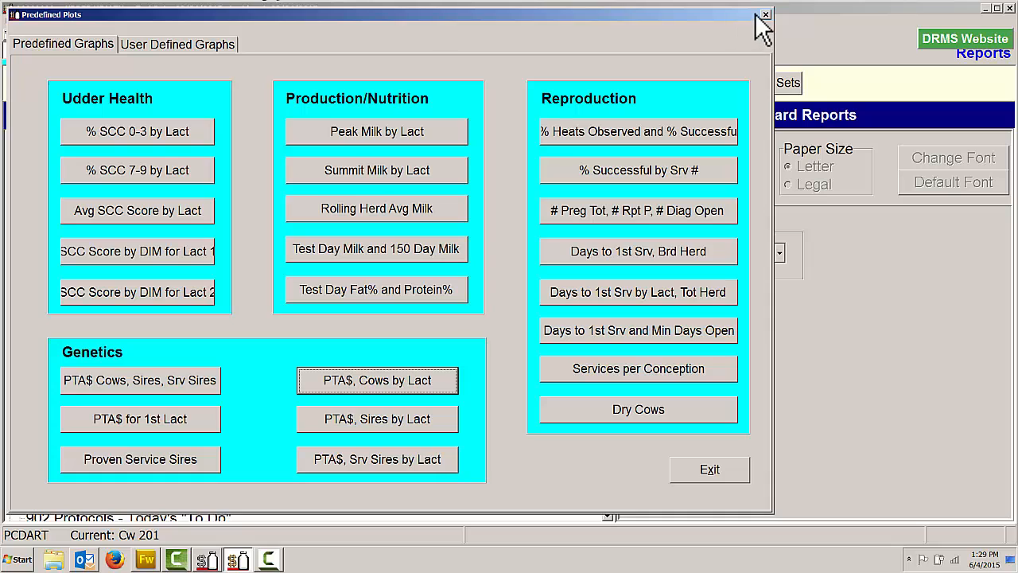
pyautogui.click(765, 15)
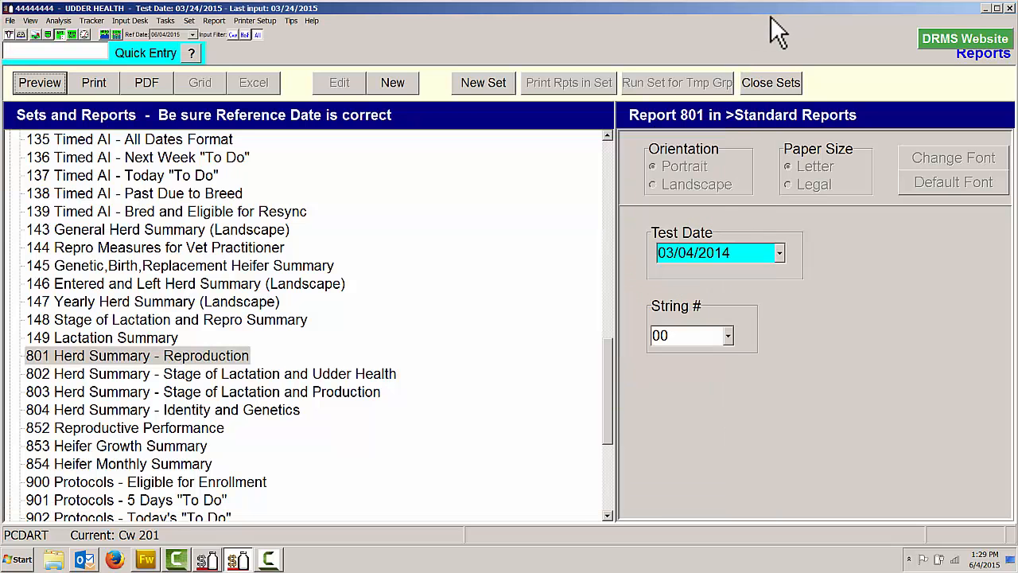
# - Create a report titled "net merit dollar value by lactation" listing database items 050 Index, 008 Lactation no., 056 Net Merit $ and 057 Sire's Net Merit $
pyautogui.click(405, 86)
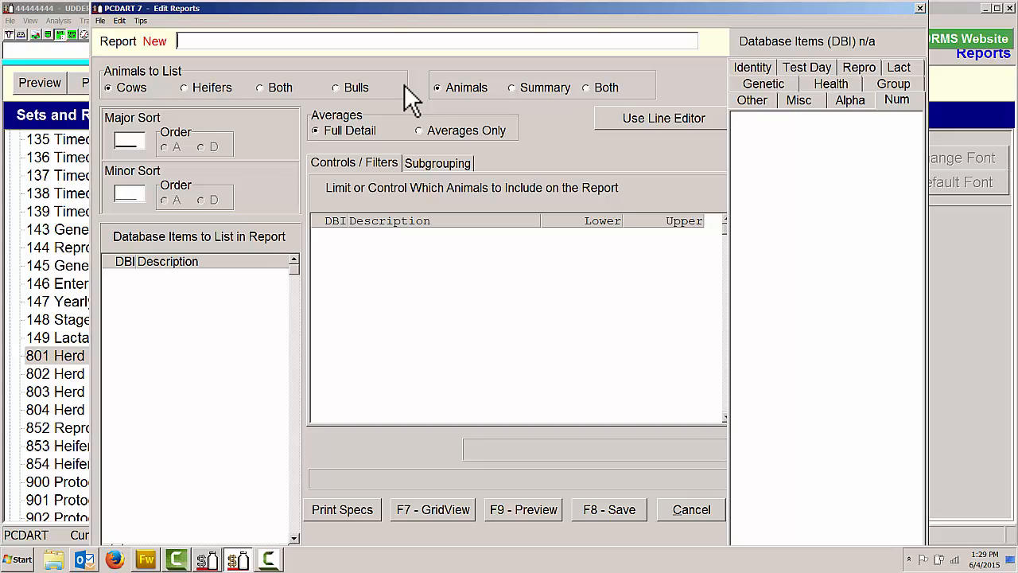
pyautogui.write('net merit dollar value by lactation')
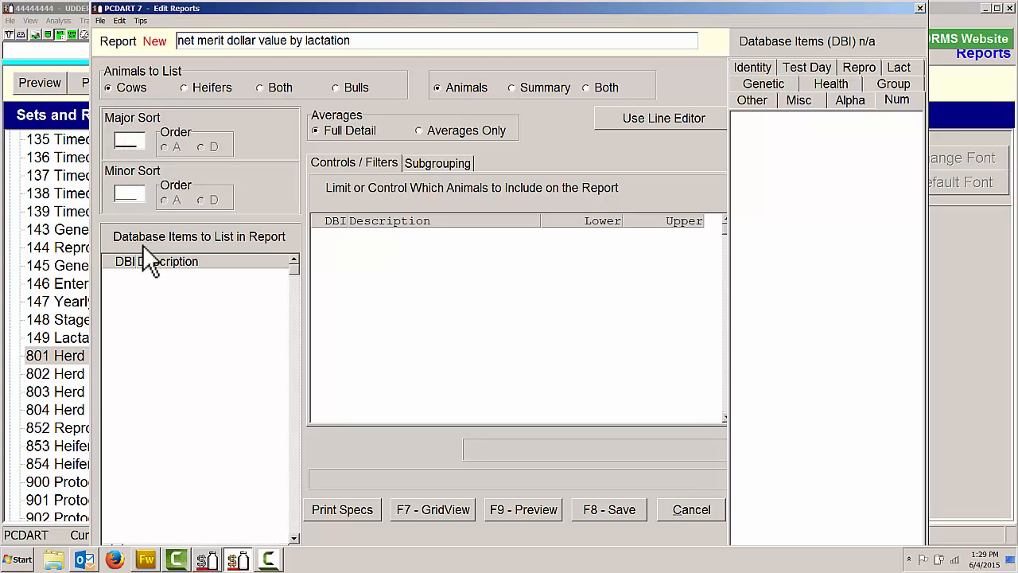
pyautogui.click(125, 276)
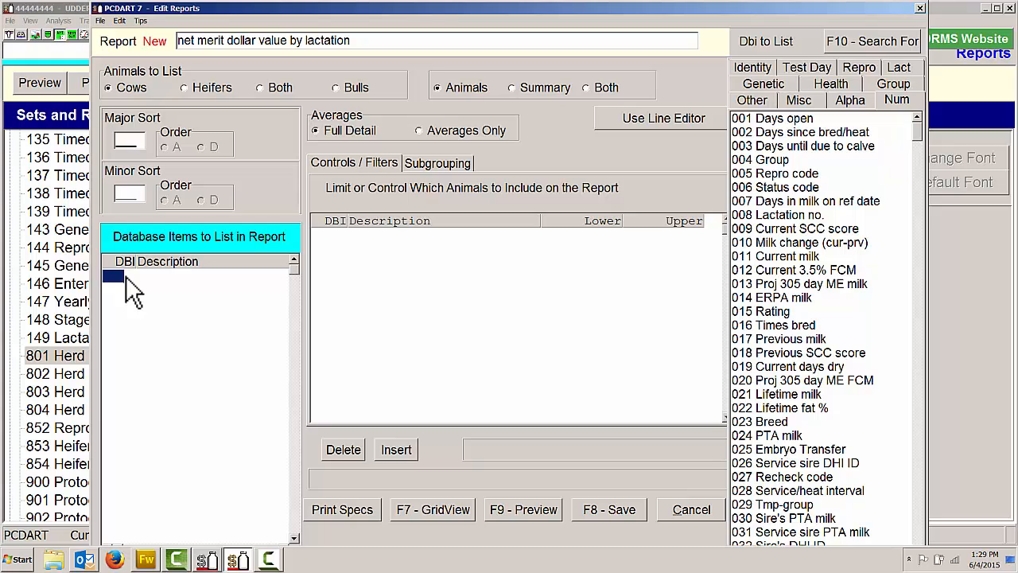
pyautogui.write('50')
pyautogui.press('Return')
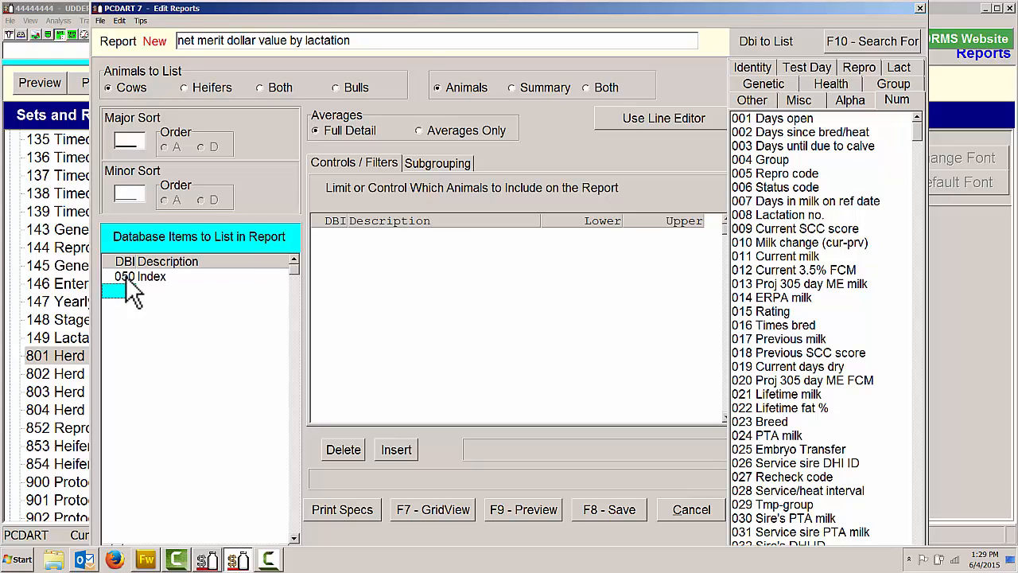
pyautogui.write('8')
pyautogui.press('Return')
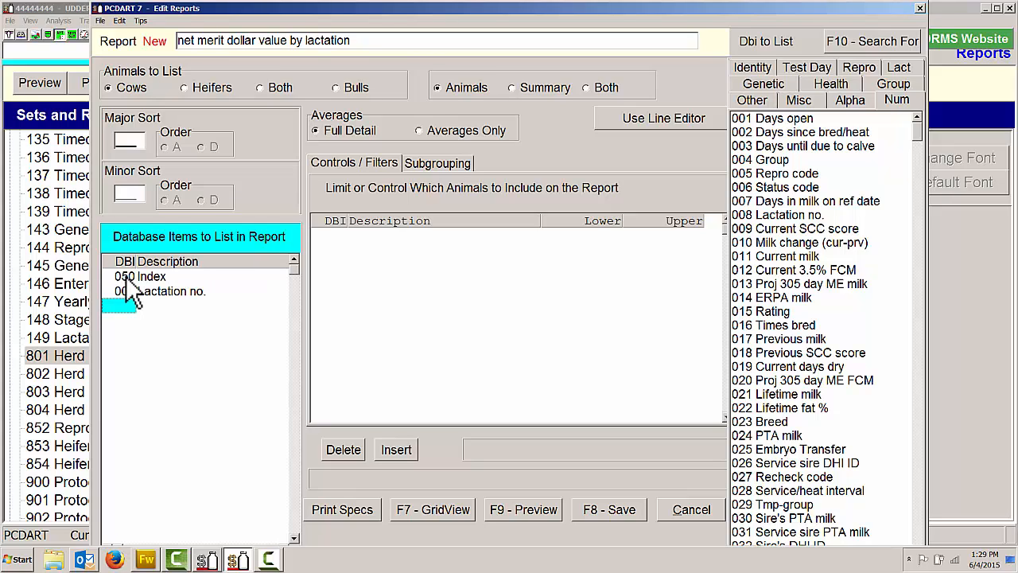
pyautogui.write('56')
pyautogui.press('Return')
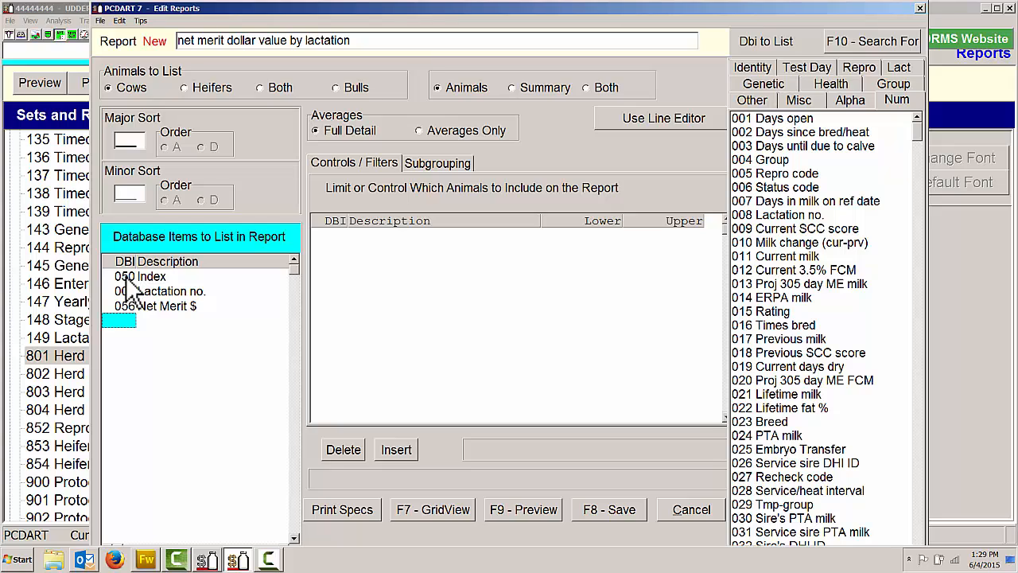
pyautogui.write('57')
pyautogui.press('Return')
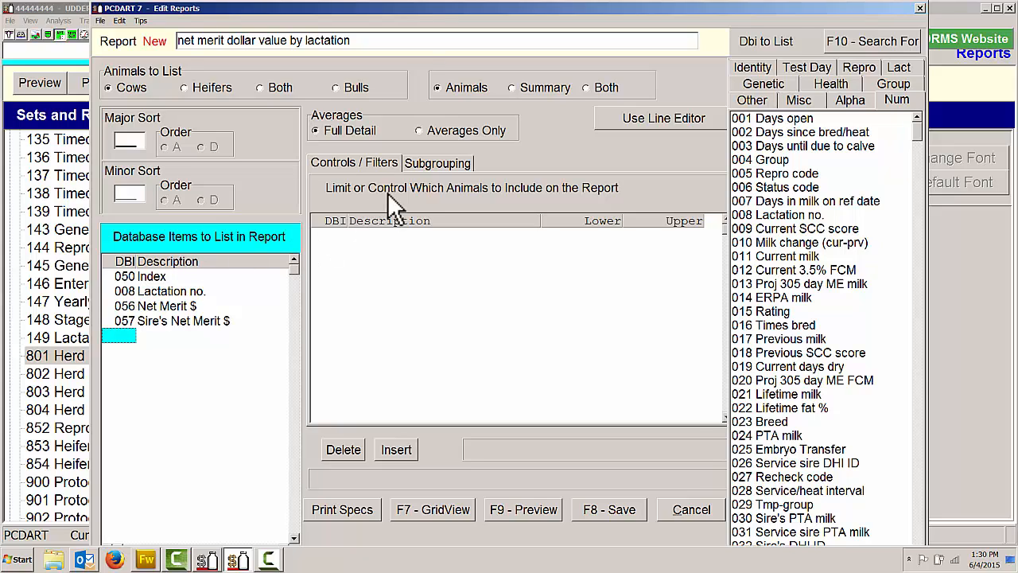
# - Set the report's major subgrouping to database item 008, Lactation no
pyautogui.click(436, 165)
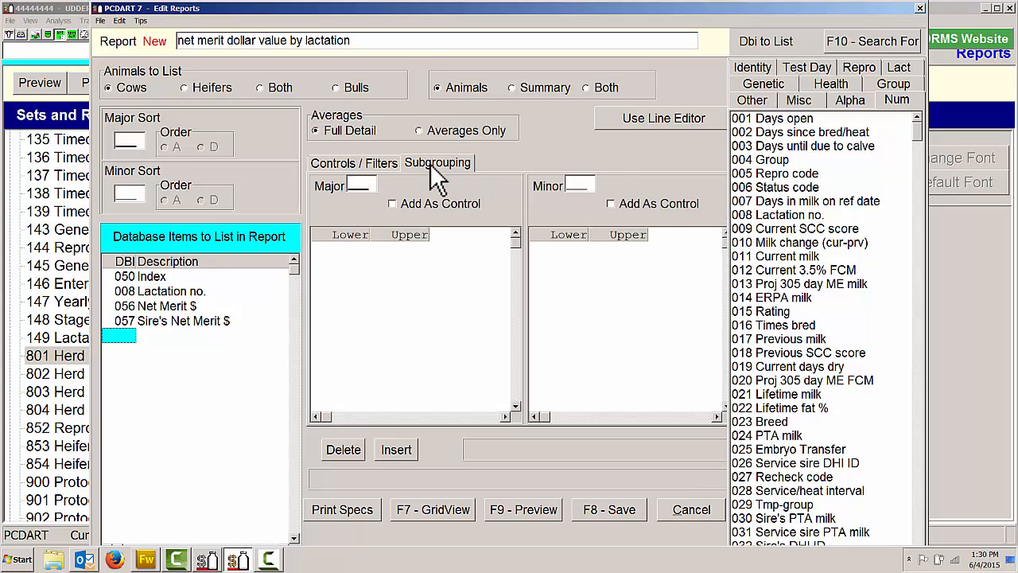
pyautogui.click(358, 186)
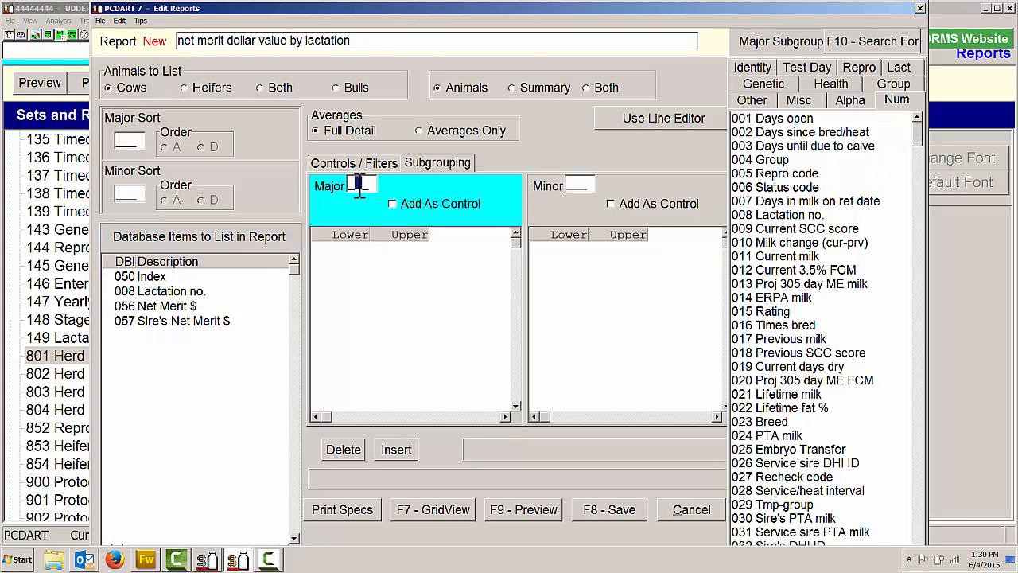
pyautogui.write('008')
pyautogui.press('Return')
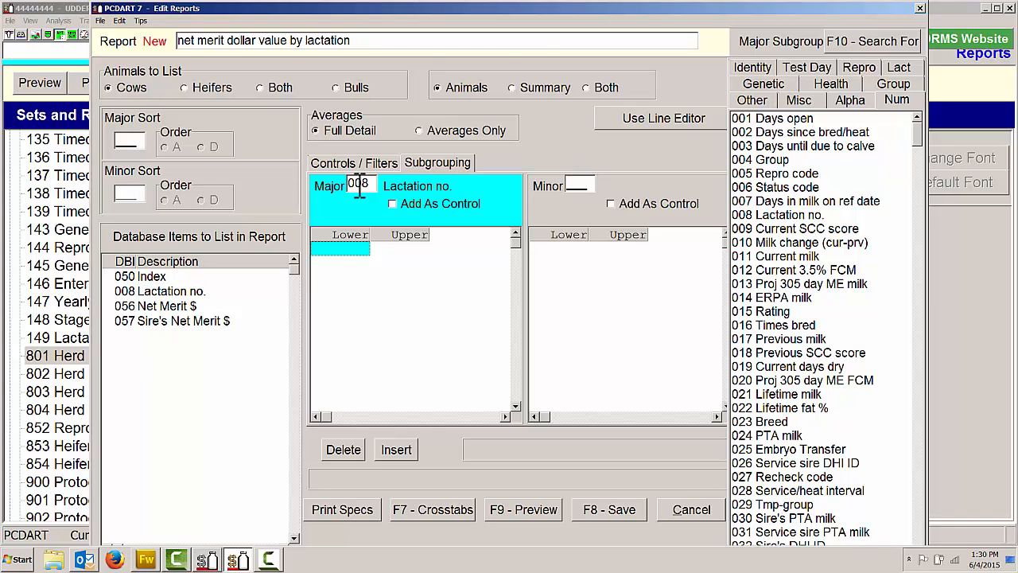
# - Define separate major subgroups for lactations 1, 2, 3 and 4, with equal lower and upper limits in each
pyautogui.write('1')
pyautogui.press('Return')
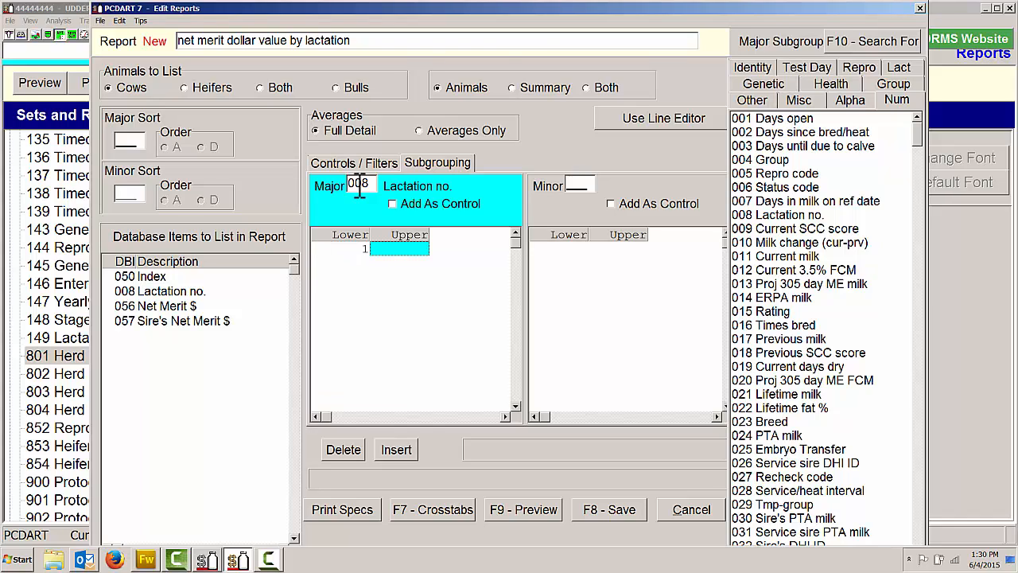
pyautogui.write('1')
pyautogui.press('Return')
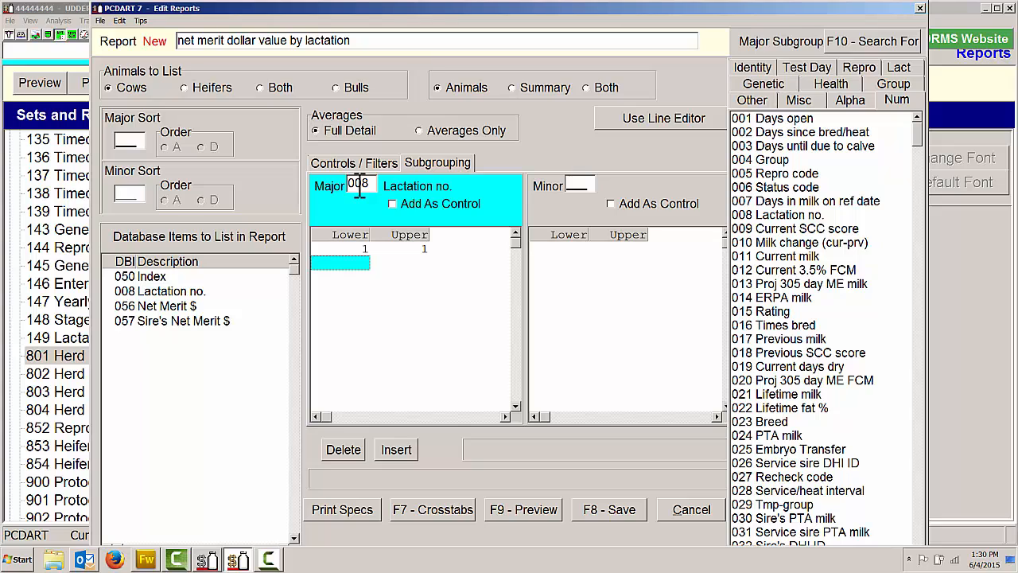
pyautogui.write('2')
pyautogui.press('Return')
pyautogui.write('2')
pyautogui.press('Return')
pyautogui.write('3')
pyautogui.press('Return')
pyautogui.write('3')
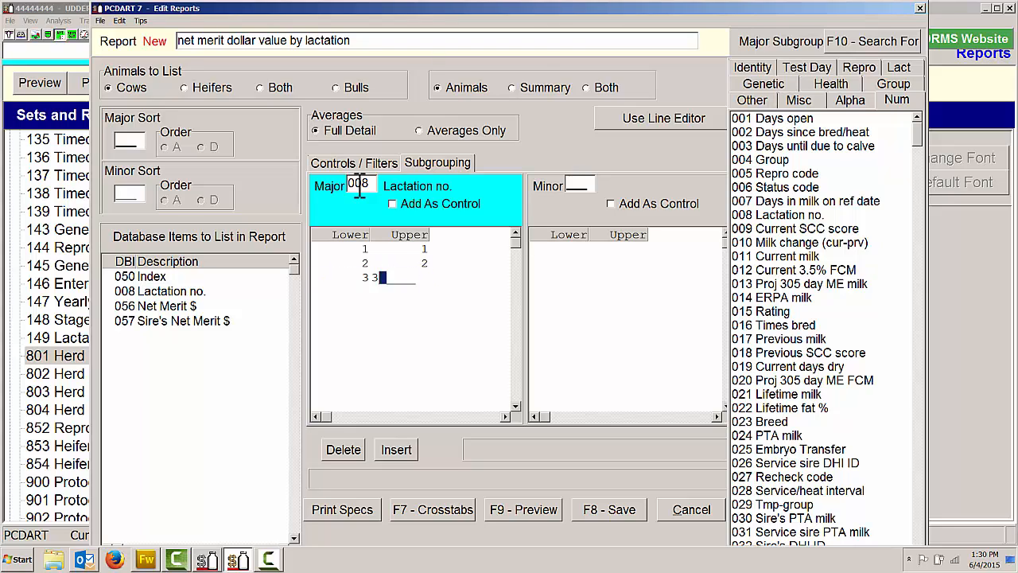
pyautogui.press('Return')
pyautogui.write('4')
pyautogui.press('Return')
pyautogui.write('4')
pyautogui.press('Return')
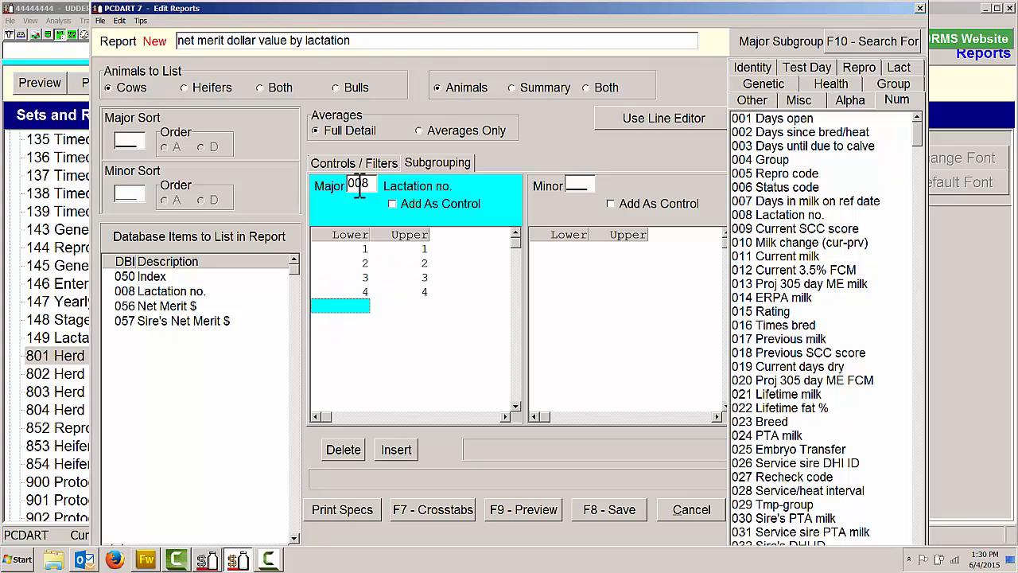
# - Add a final lactation subgroup from 5 to 20 and save the new report as number 68
pyautogui.write('5')
pyautogui.press('Return')
pyautogui.write('20')
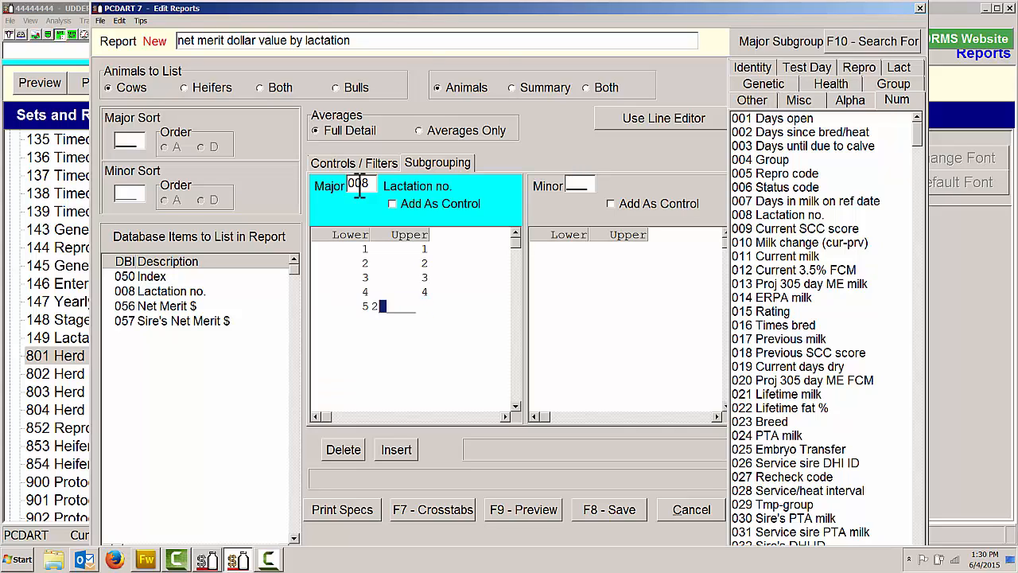
pyautogui.press('Return')
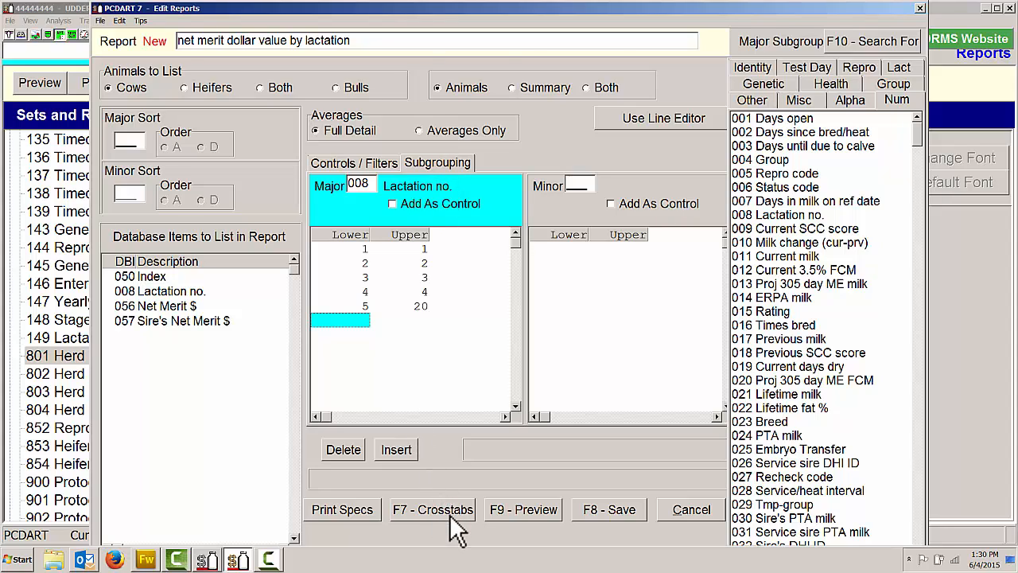
pyautogui.click(628, 507)
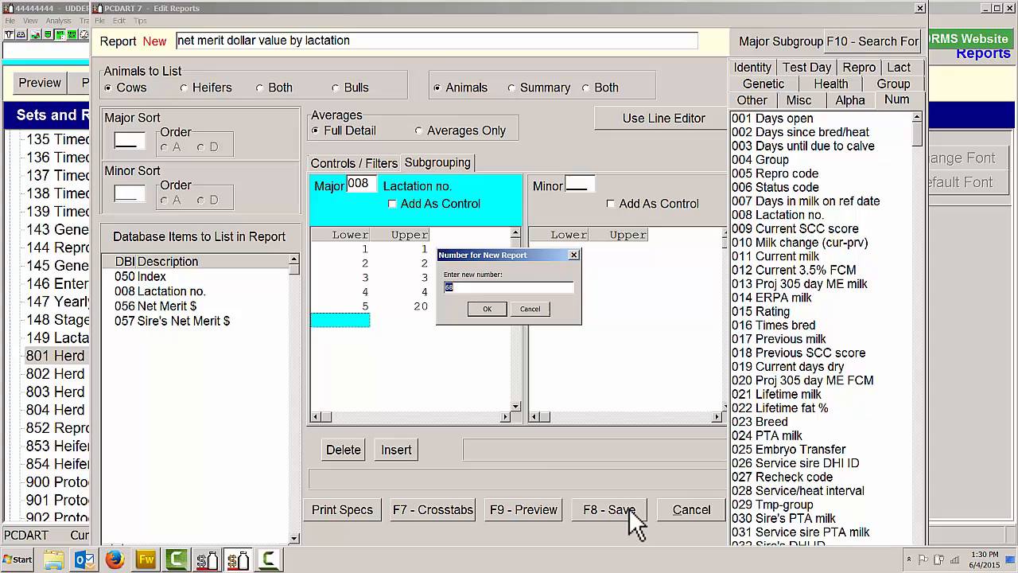
pyautogui.click(488, 309)
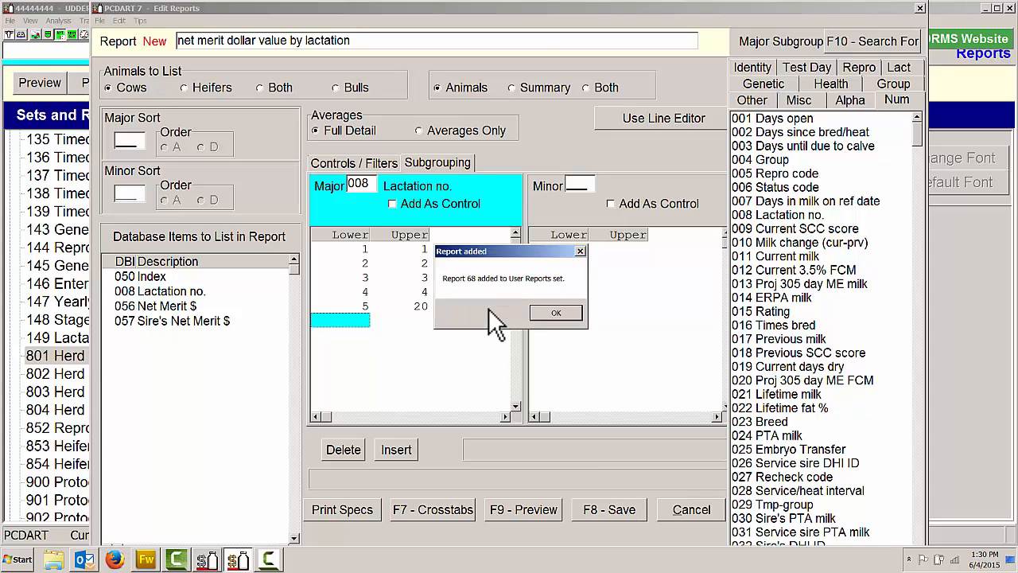
# - Find report 068, net merit dollar value by lactation, in the User Reports set and view it as crosstabs
pyautogui.click(555, 313)
pyautogui.click(9, 158)
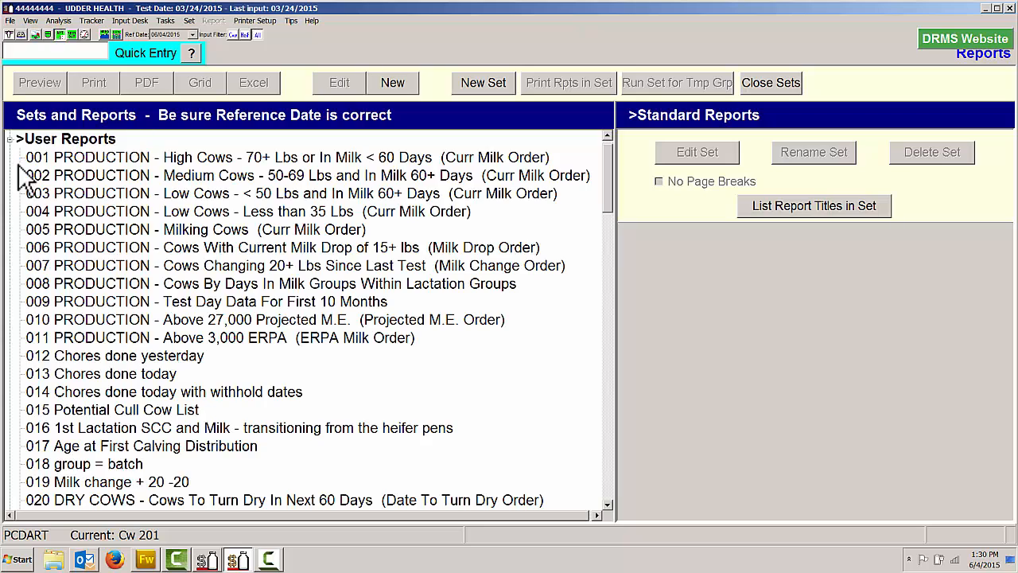
pyautogui.scroll(-17, 132, 295)
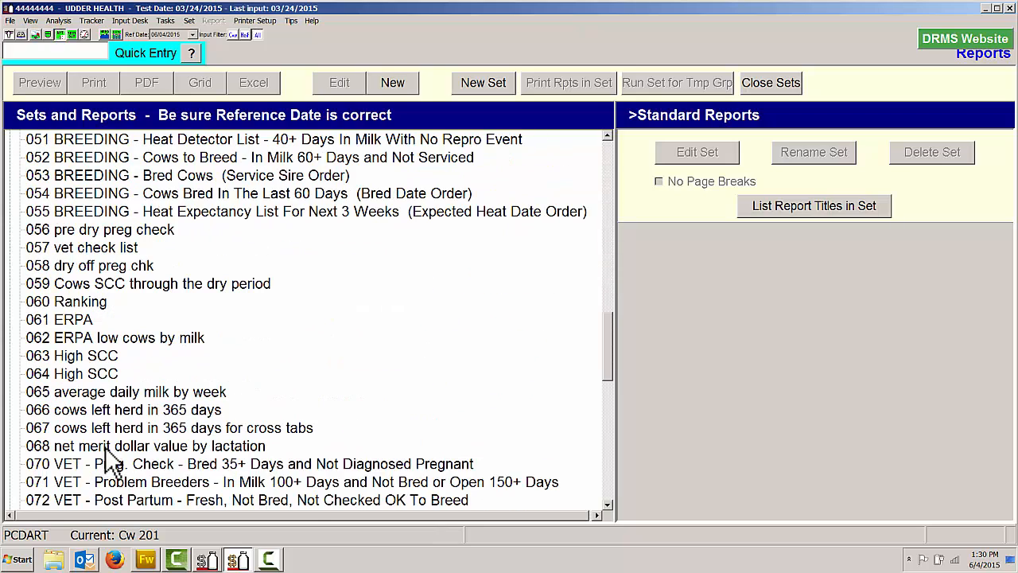
pyautogui.click(106, 446)
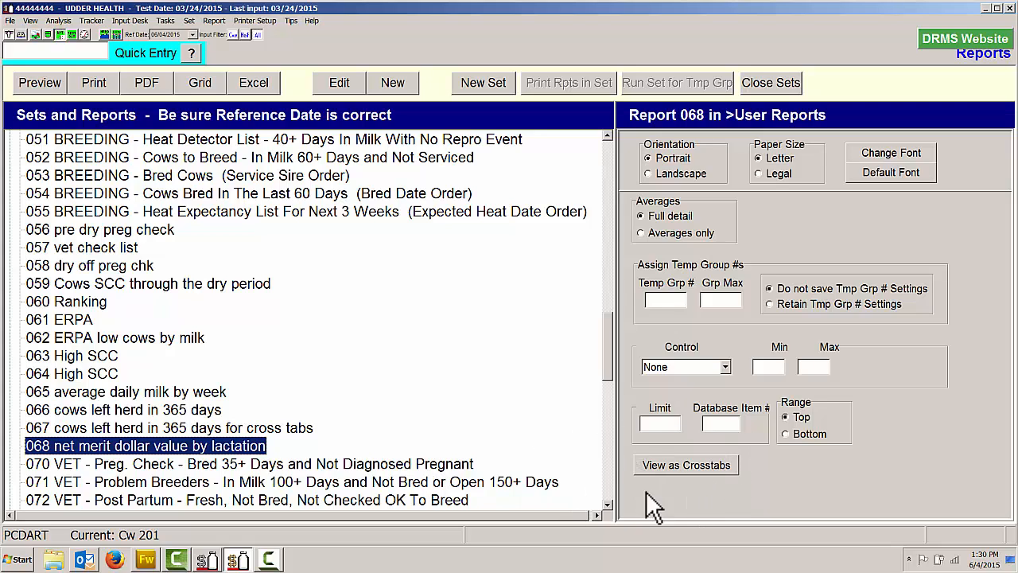
pyautogui.click(671, 466)
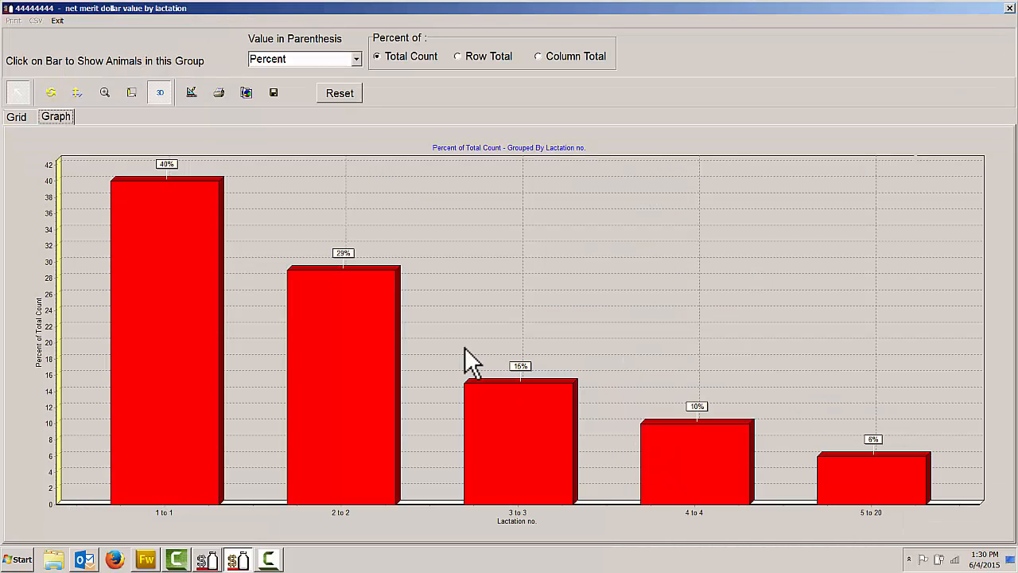
# - Graph the average Merit$ and Sire's Merit $ by lactation group to compare them, and close the crosstab view
pyautogui.click(355, 59)
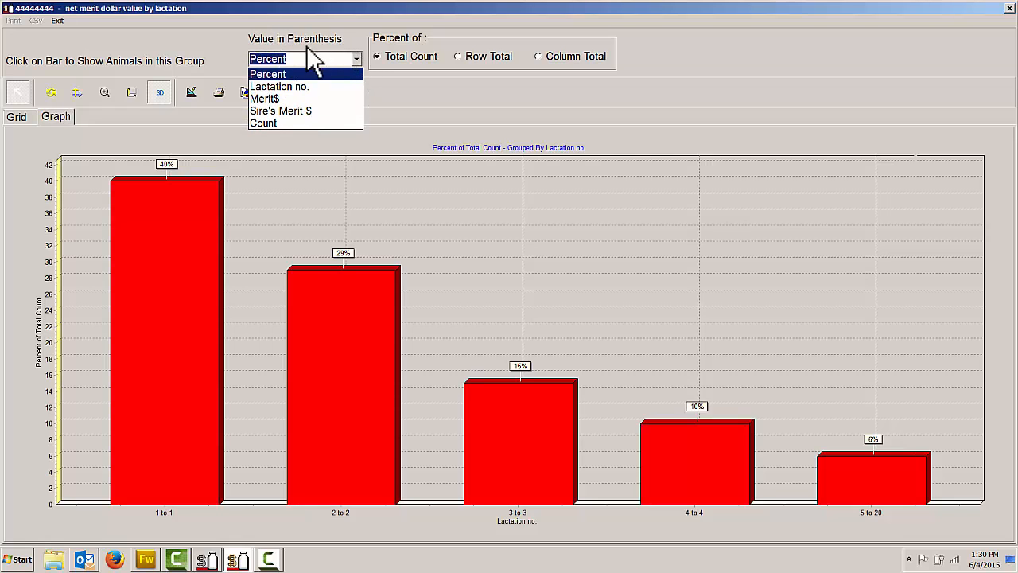
pyautogui.click(282, 97)
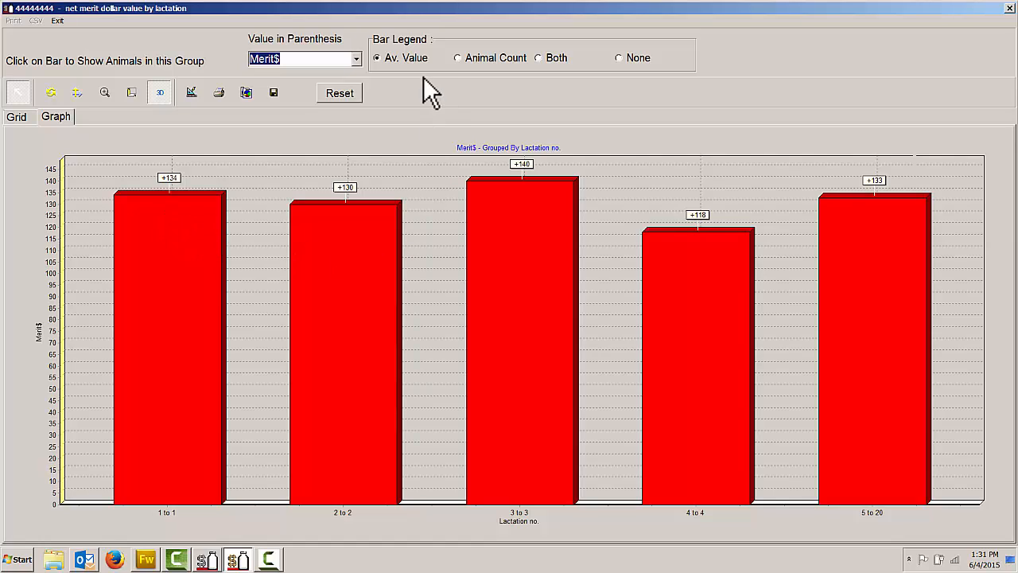
pyautogui.click(357, 58)
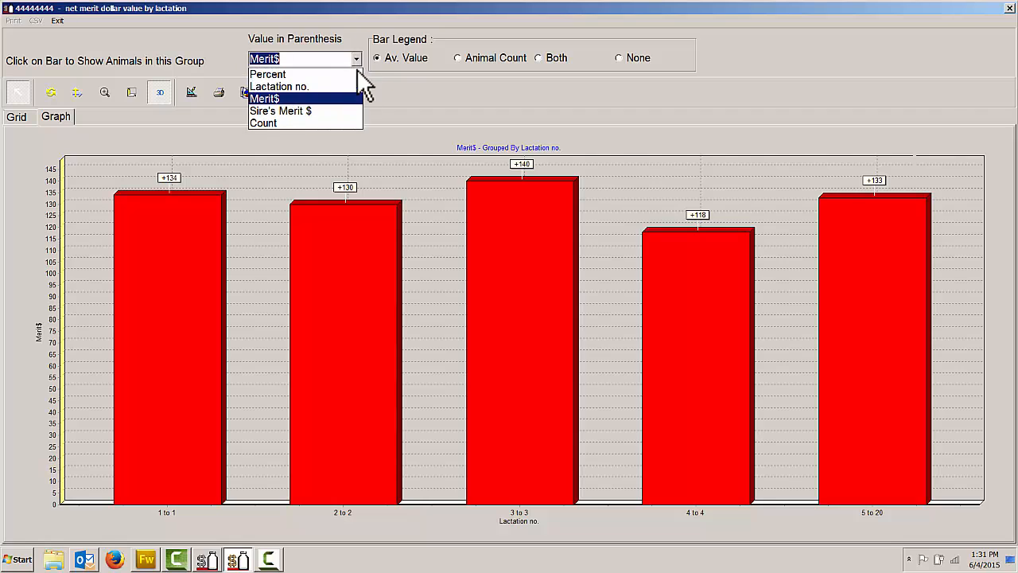
pyautogui.click(342, 109)
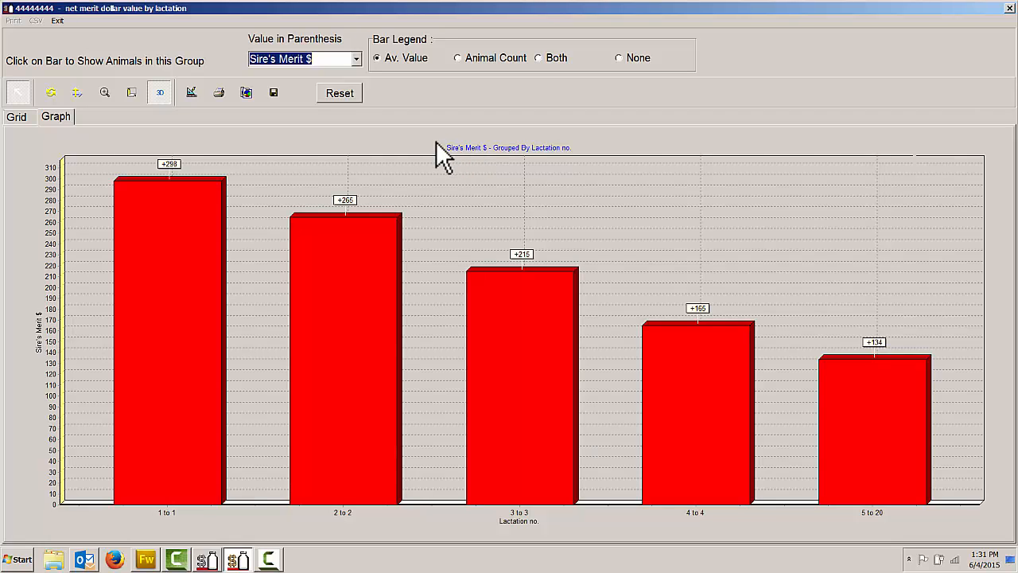
pyautogui.click(1010, 8)
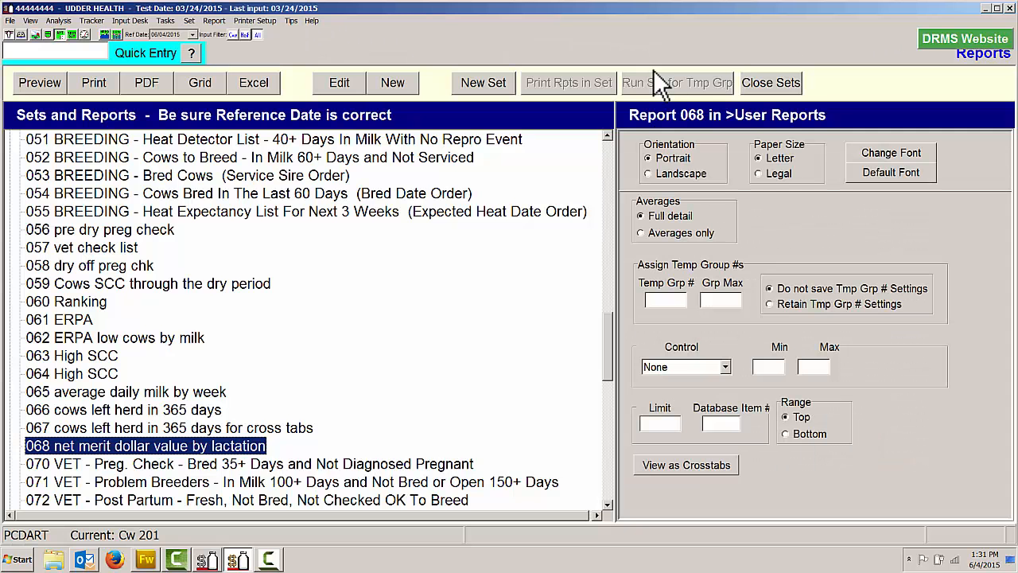